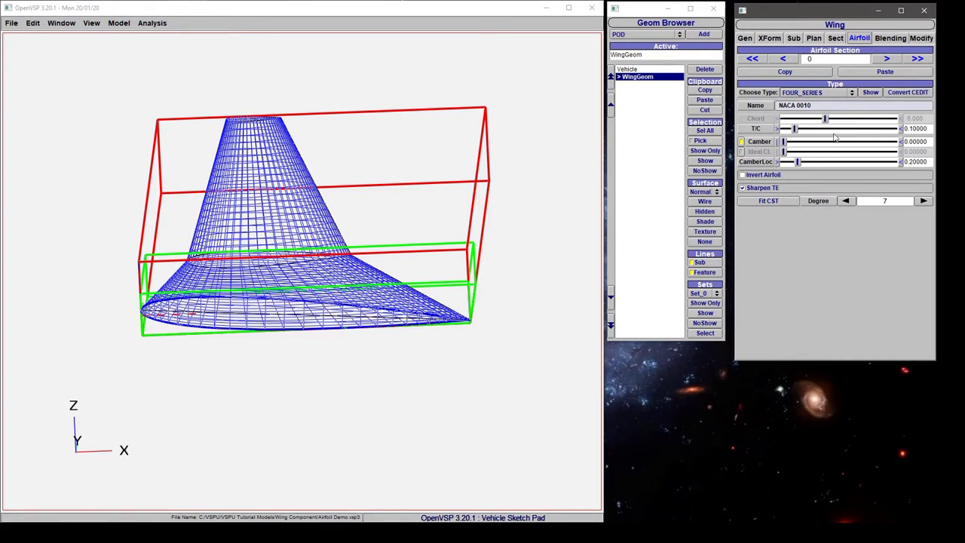
# Change wing section 0's type from an airfoil to ROUNDED_RECTANGLE
pyautogui.click(846, 94)
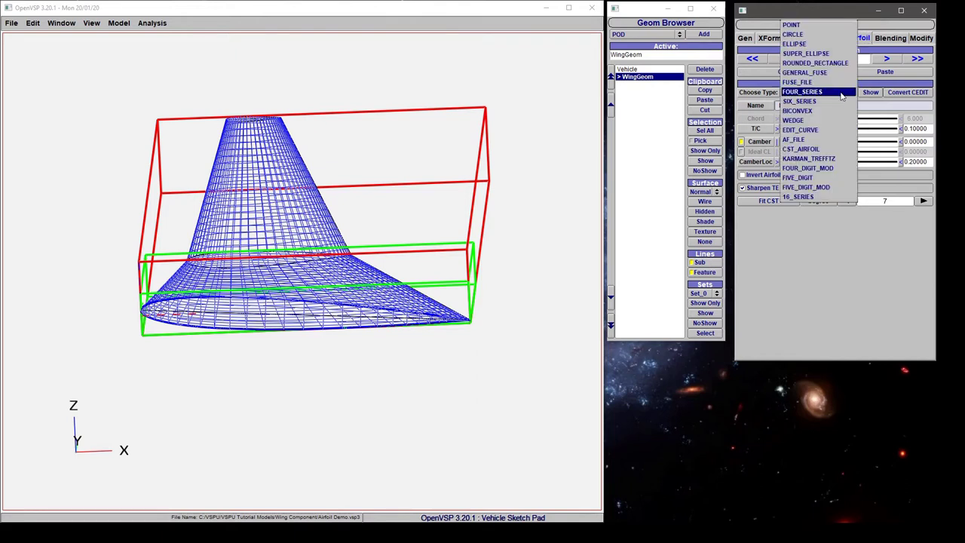
pyautogui.click(813, 64)
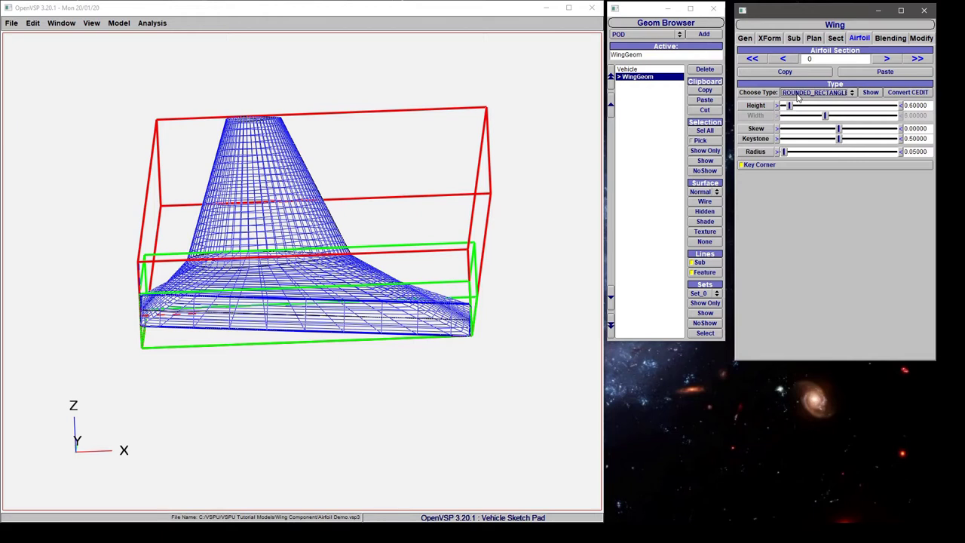
# Set section 0 back to FOUR_SERIES, glance at section 1, then nudge the root thickness upward
pyautogui.click(797, 93)
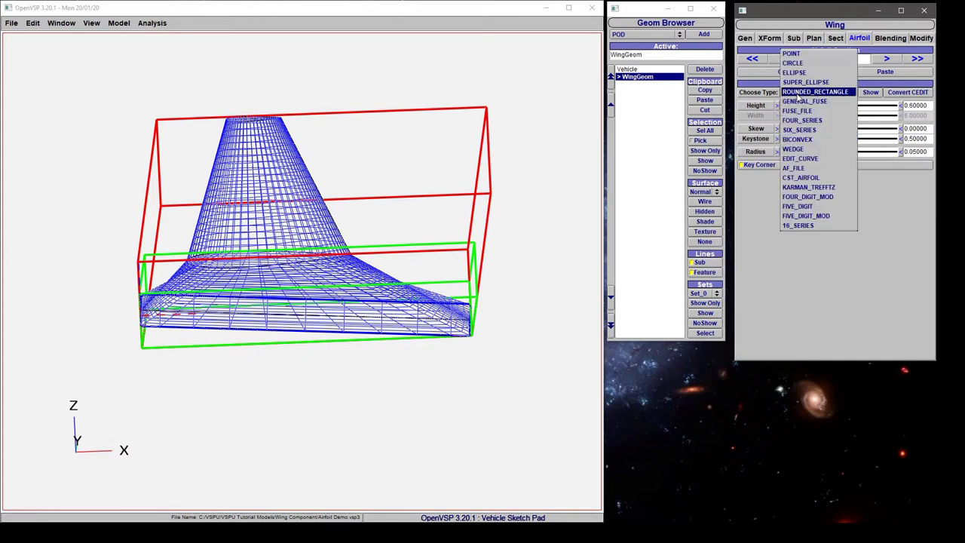
pyautogui.click(802, 120)
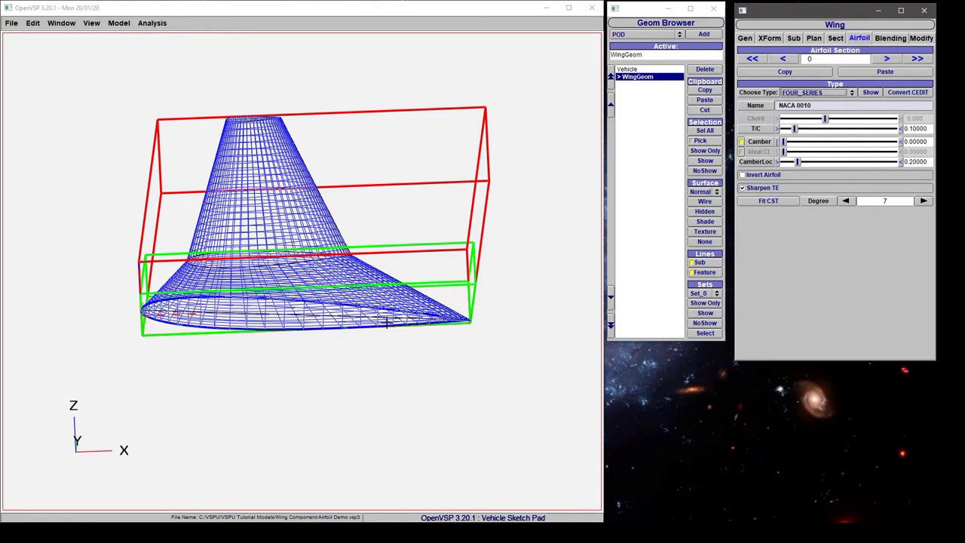
pyautogui.click(883, 60)
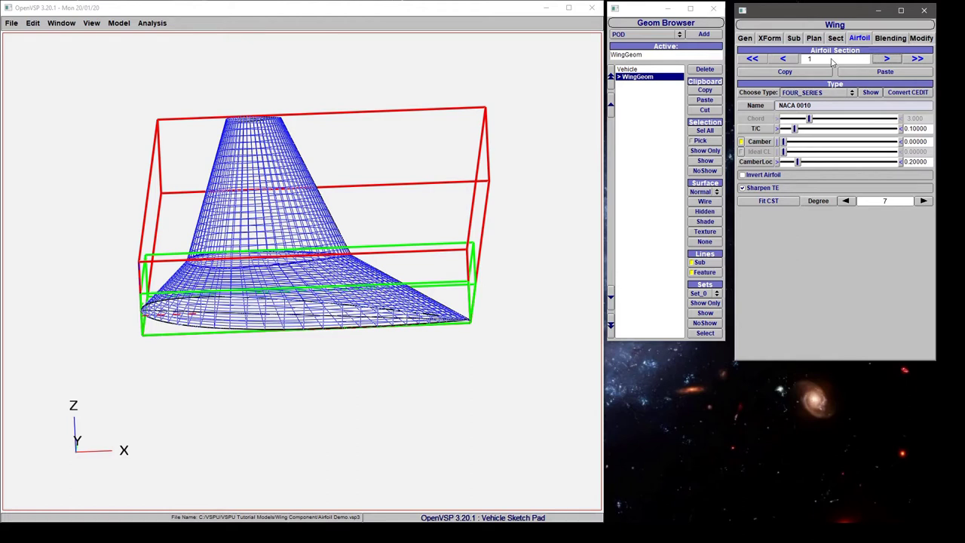
pyautogui.click(785, 59)
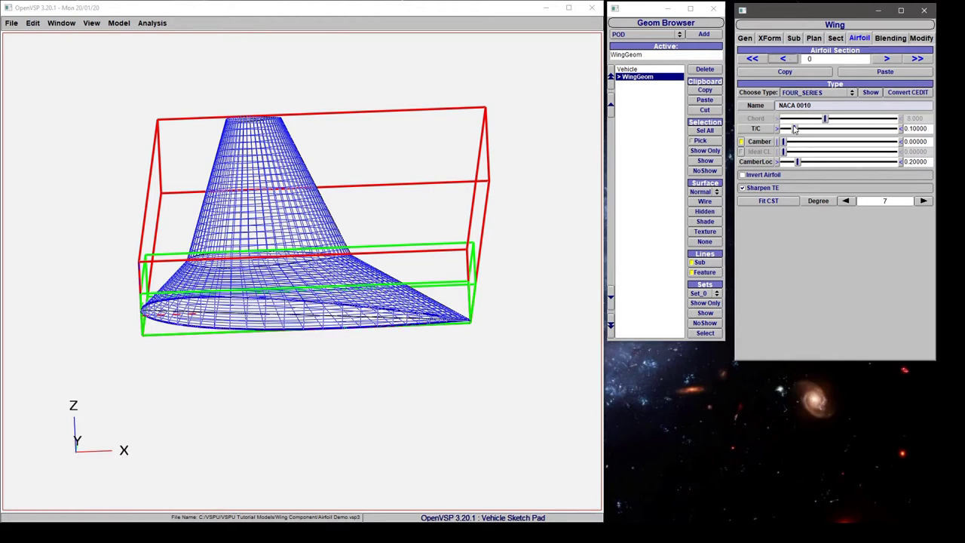
pyautogui.moveTo(803, 129); pyautogui.dragTo(797, 131)
# Enter 0.12 thickness-to-chord for the root airfoil, then drag in some camber
pyautogui.moveTo(399, 290); pyautogui.dragTo(273, 309, button='right')
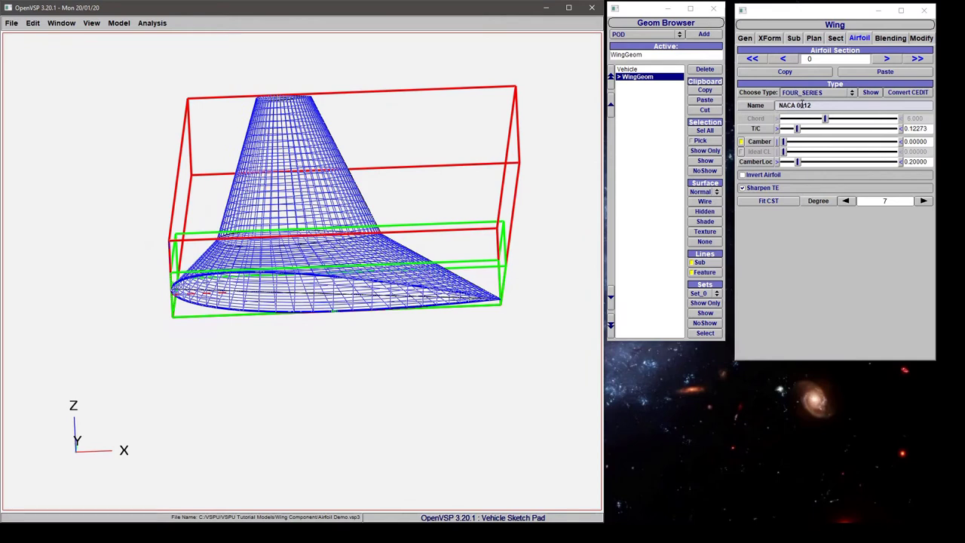
pyautogui.doubleClick(922, 132)
pyautogui.write('0.12')
pyautogui.press('Return')
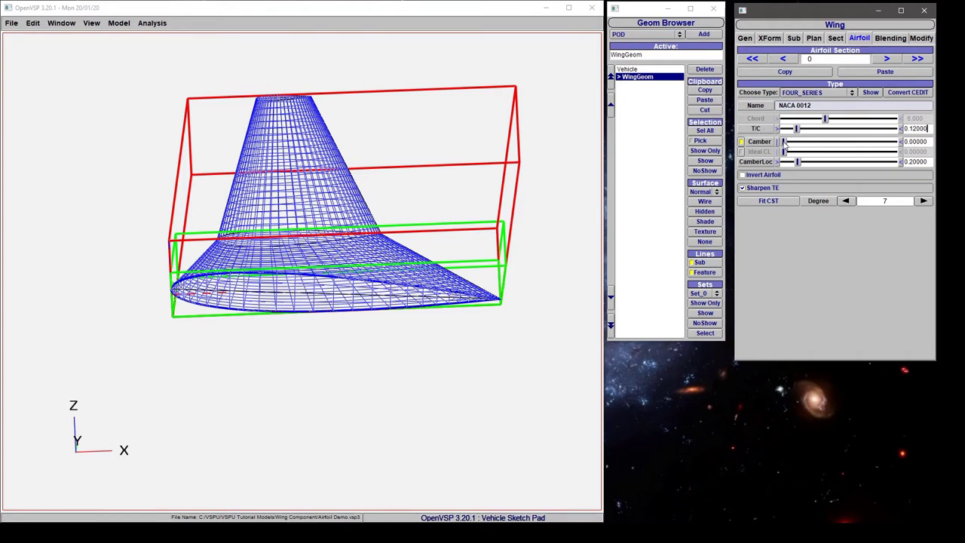
pyautogui.moveTo(786, 144); pyautogui.dragTo(820, 162)
# Set camber location 0.4 and camber 0.04, giving a NACA 4412 root airfoil
pyautogui.doubleClick(923, 161)
pyautogui.write('0.4')
pyautogui.press('Return')
pyautogui.doubleClick(925, 141)
pyautogui.write('0.04')
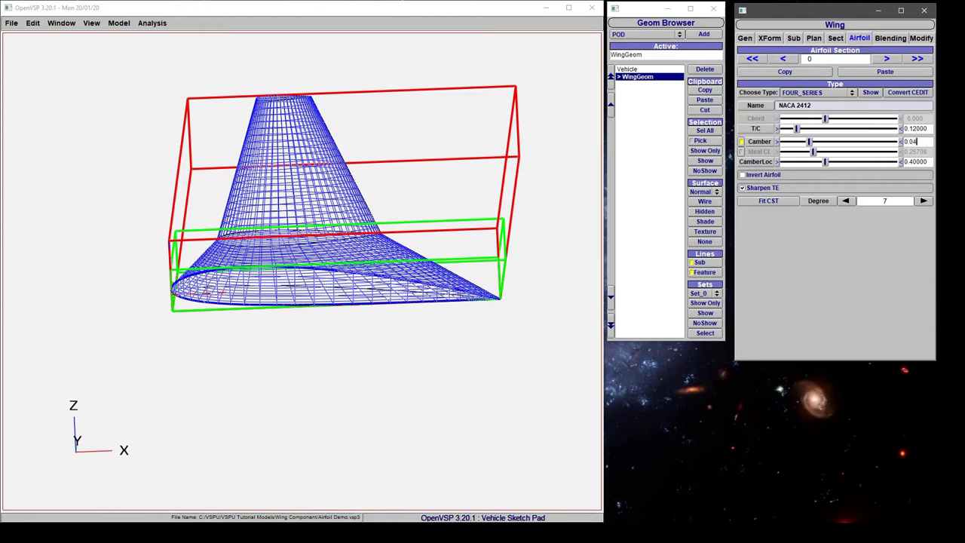
pyautogui.press('Return')
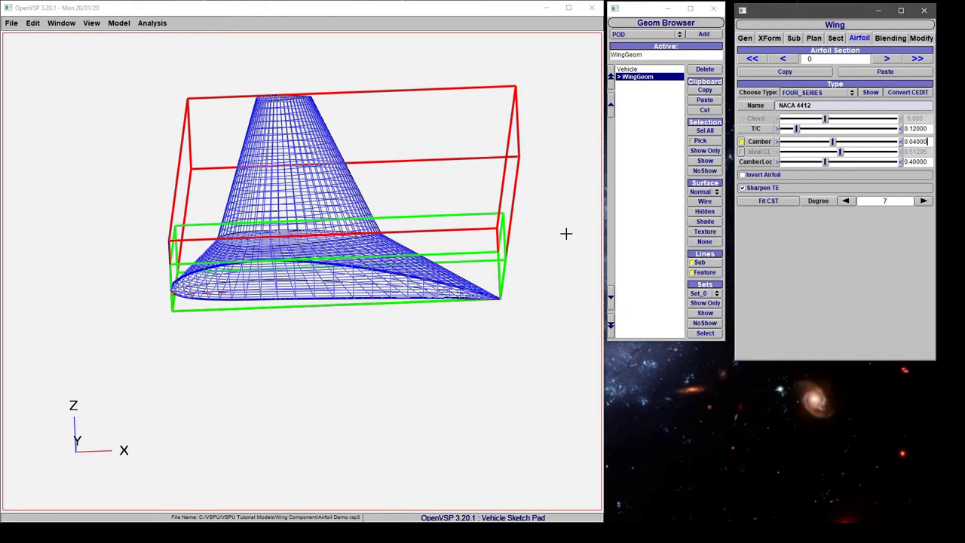
pyautogui.moveTo(226, 286)
pyautogui.mouseDown()
pyautogui.moveTo(178, 289)
pyautogui.moveTo(224, 286)
pyautogui.mouseUp()
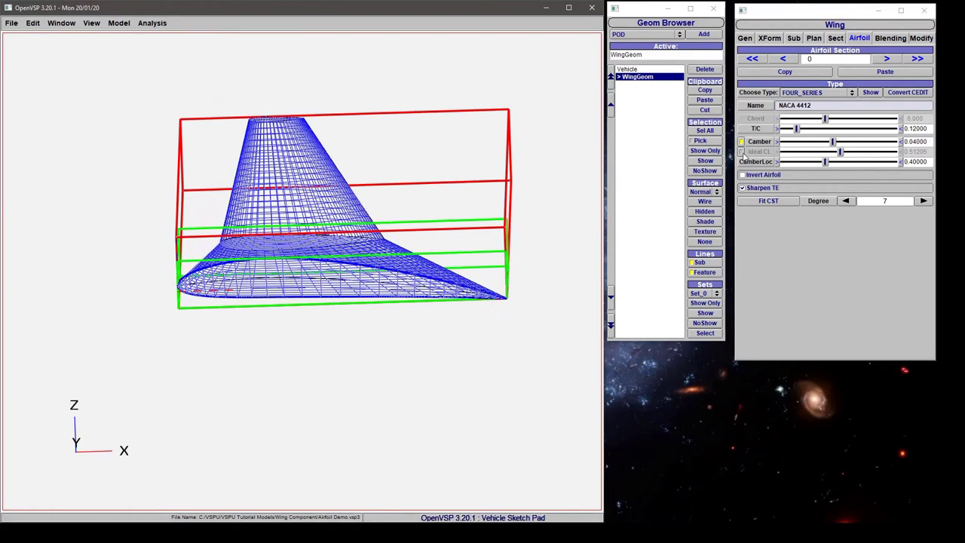
# Enable Ideal CL and set it to 0.4, turning the root airfoil into NACA 3412
pyautogui.click(741, 152)
pyautogui.doubleClick(914, 151)
pyautogui.write('0.4')
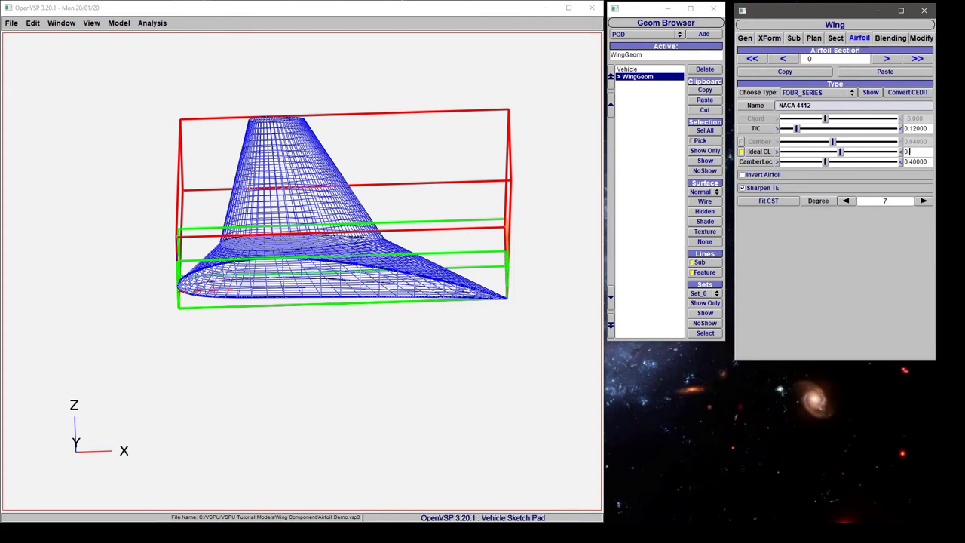
pyautogui.press('Return')
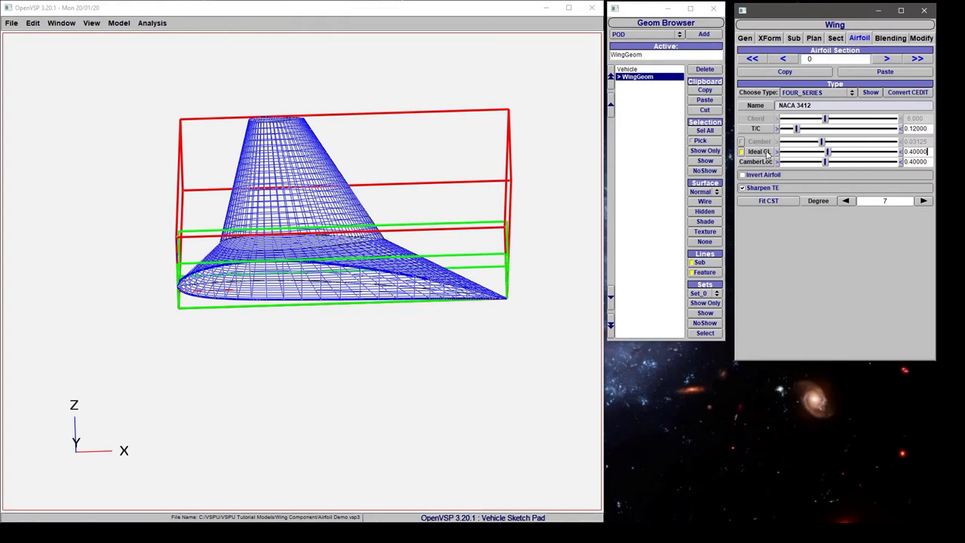
pyautogui.moveTo(289, 280); pyautogui.dragTo(274, 261)
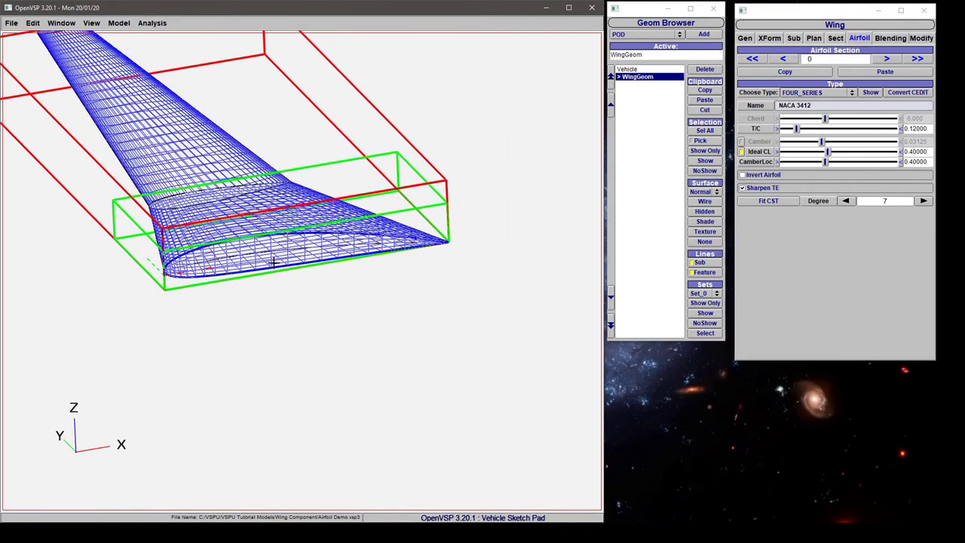
pyautogui.scroll(5, 272, 262)
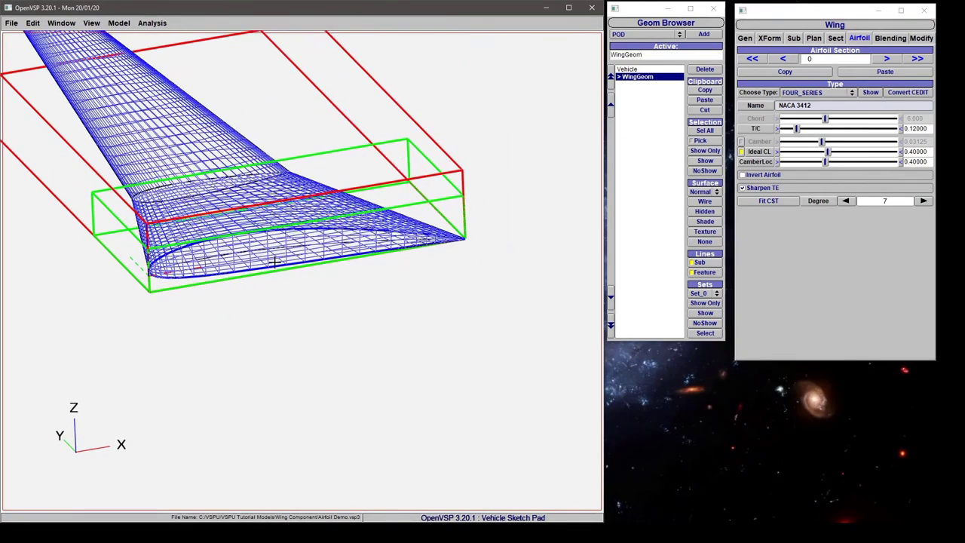
pyautogui.scroll(1, 270, 265)
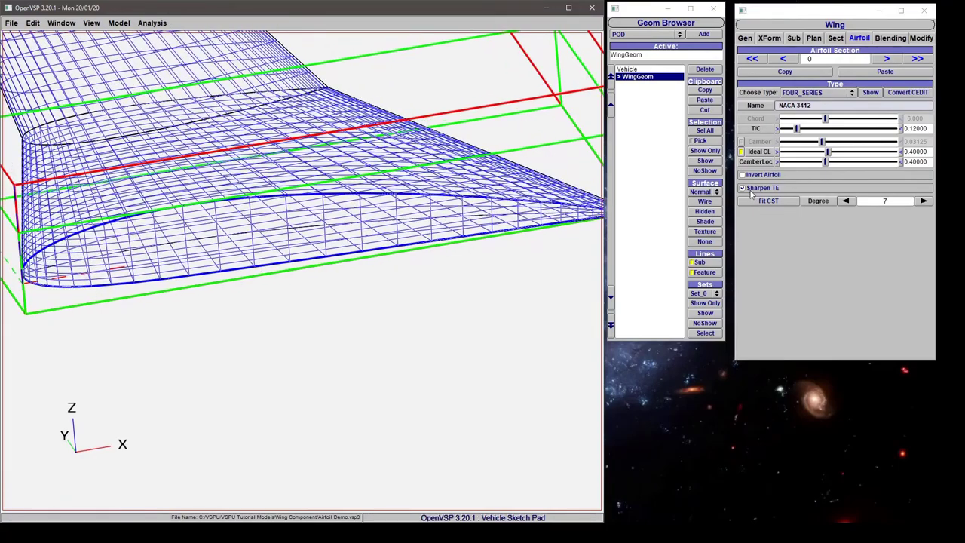
pyautogui.click(748, 193)
pyautogui.moveTo(391, 219); pyautogui.dragTo(471, 210)
pyautogui.scroll(3, 454, 207)
pyautogui.scroll(-3, 339, 219)
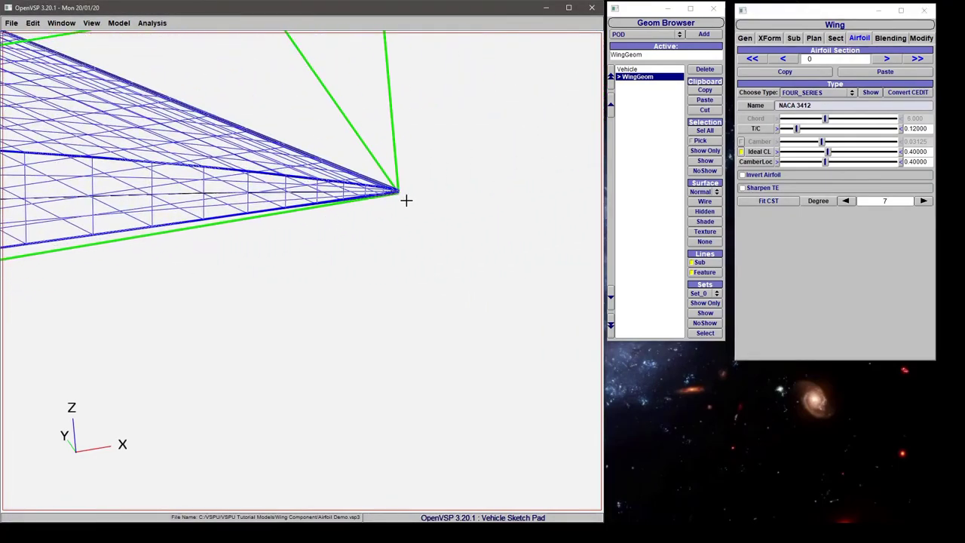
pyautogui.moveTo(406, 200); pyautogui.dragTo(396, 204)
pyautogui.scroll(3, 444, 187)
pyautogui.scroll(-3, 314, 269)
pyautogui.moveTo(314, 269); pyautogui.dragTo(333, 199)
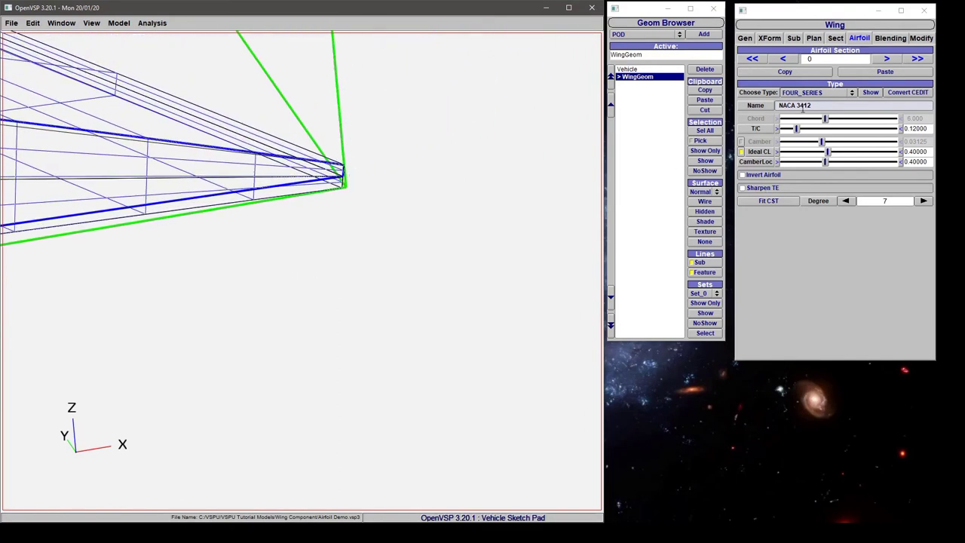
pyautogui.click(752, 189)
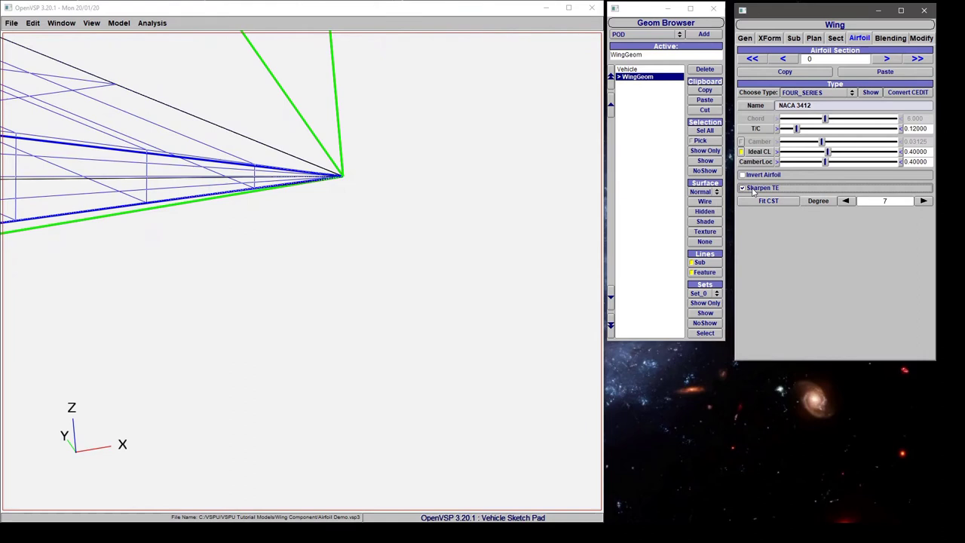
pyautogui.click(752, 189)
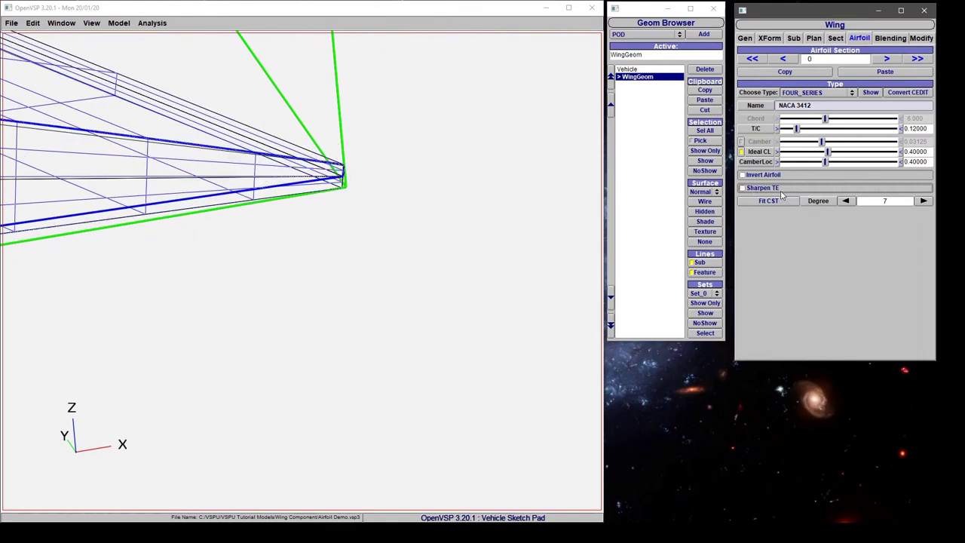
pyautogui.click(763, 188)
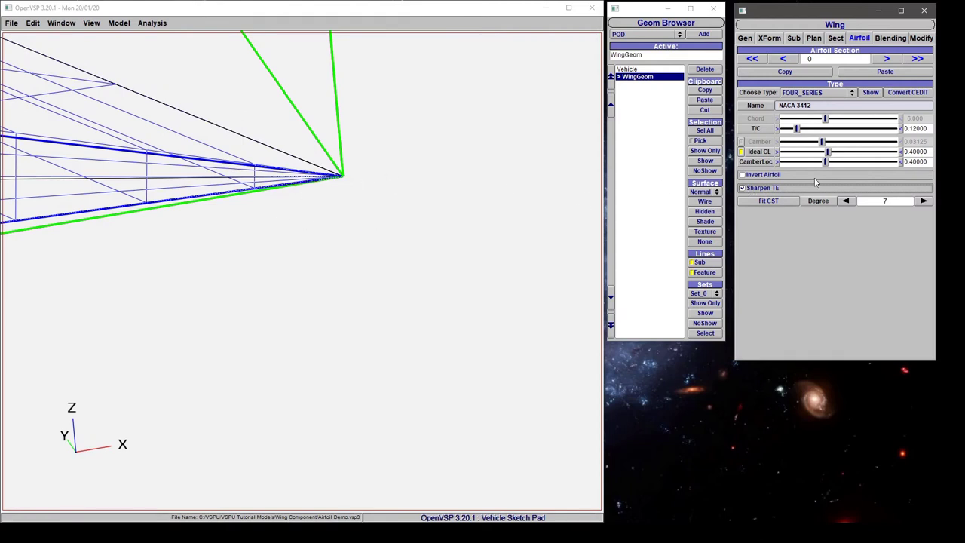
pyautogui.click(765, 190)
# Restore the sharp trailing edge and enable Invert Airfoil on the NACA 3412 root section
pyautogui.click(764, 190)
pyautogui.moveTo(301, 169); pyautogui.dragTo(277, 228, button='right')
pyautogui.moveTo(276, 227); pyautogui.dragTo(414, 161)
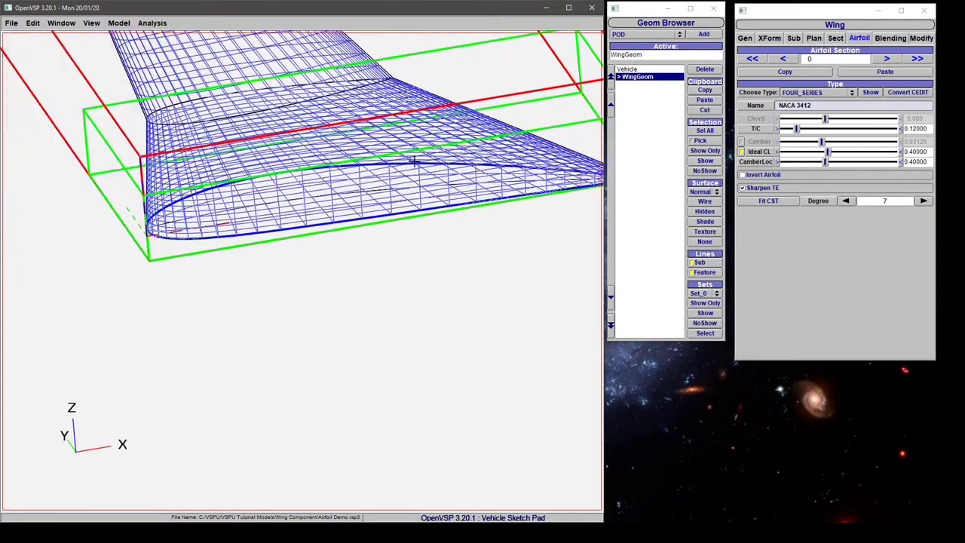
pyautogui.click(781, 175)
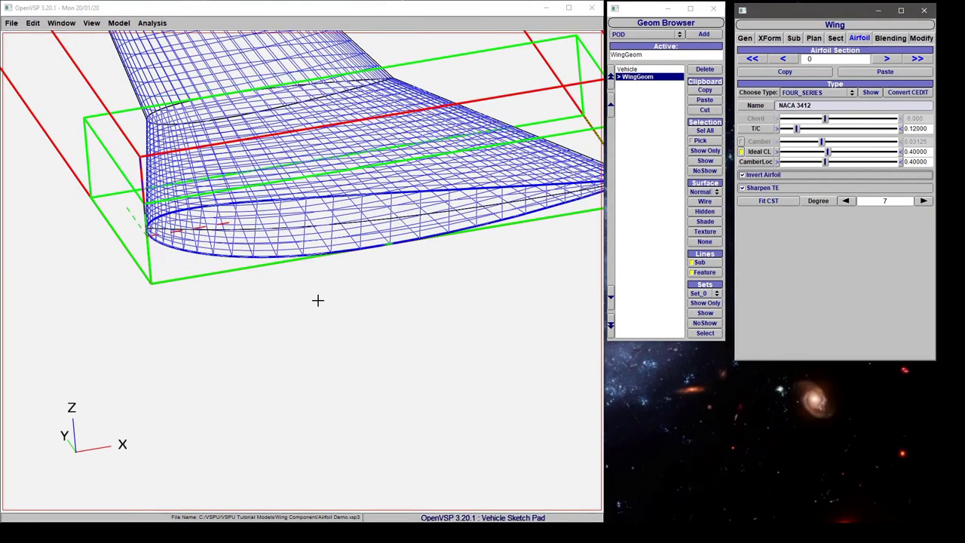
pyautogui.moveTo(319, 300); pyautogui.dragTo(456, 245)
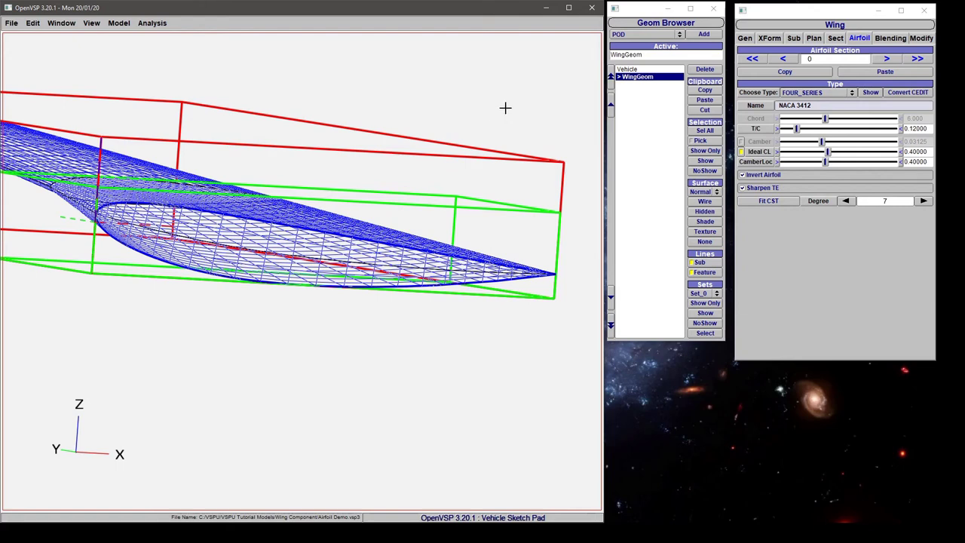
# Set the wing's XForm X rotation to 180° and orbit to view the upside-down wing
pyautogui.click(770, 37)
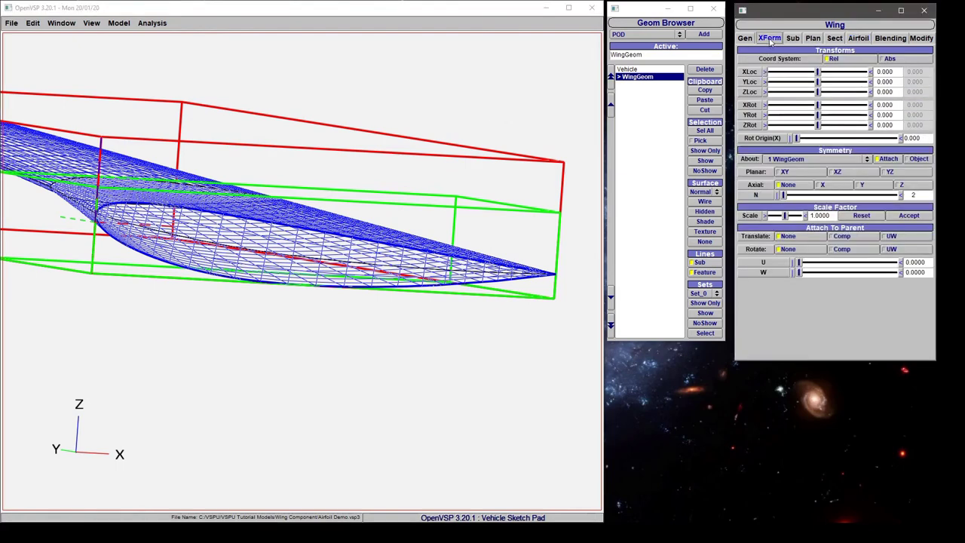
pyautogui.doubleClick(897, 104)
pyautogui.write('180')
pyautogui.press('Return')
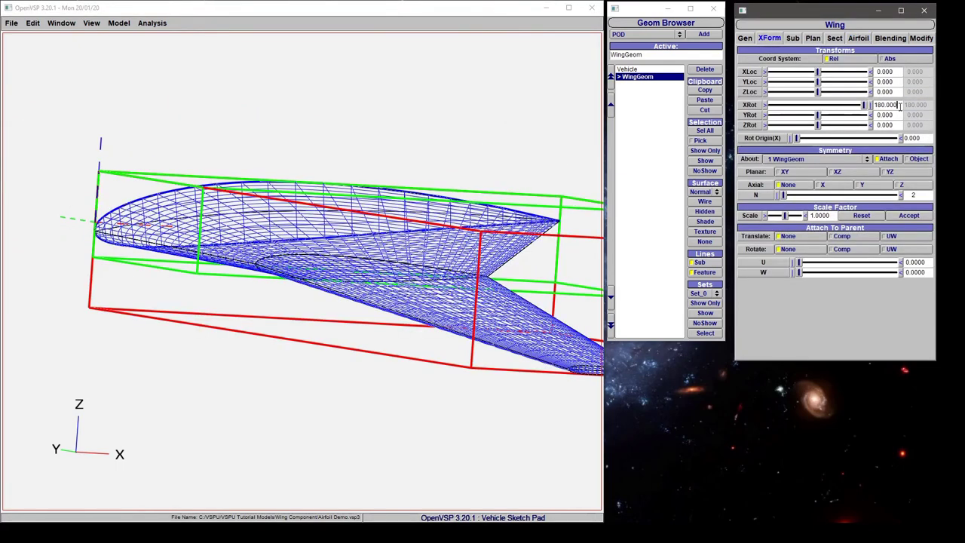
pyautogui.moveTo(296, 222); pyautogui.dragTo(316, 243)
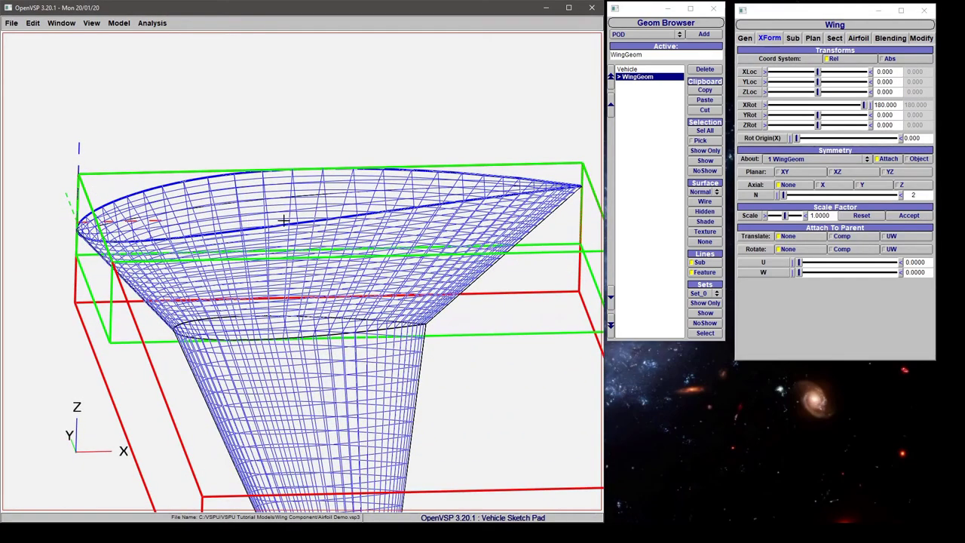
pyautogui.moveTo(235, 224); pyautogui.dragTo(267, 212)
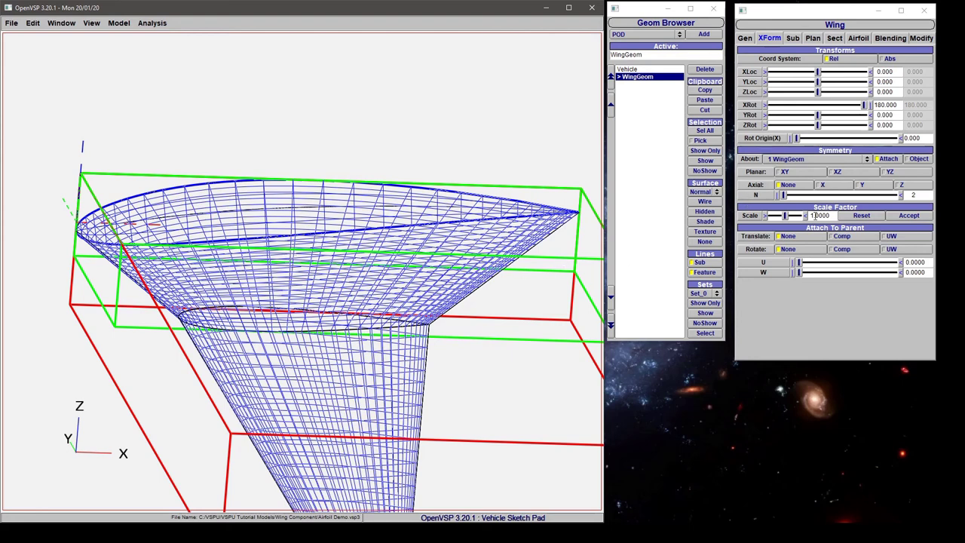
# Uncheck Invert Airfoil for the root section on the Airfoil tab
pyautogui.click(858, 37)
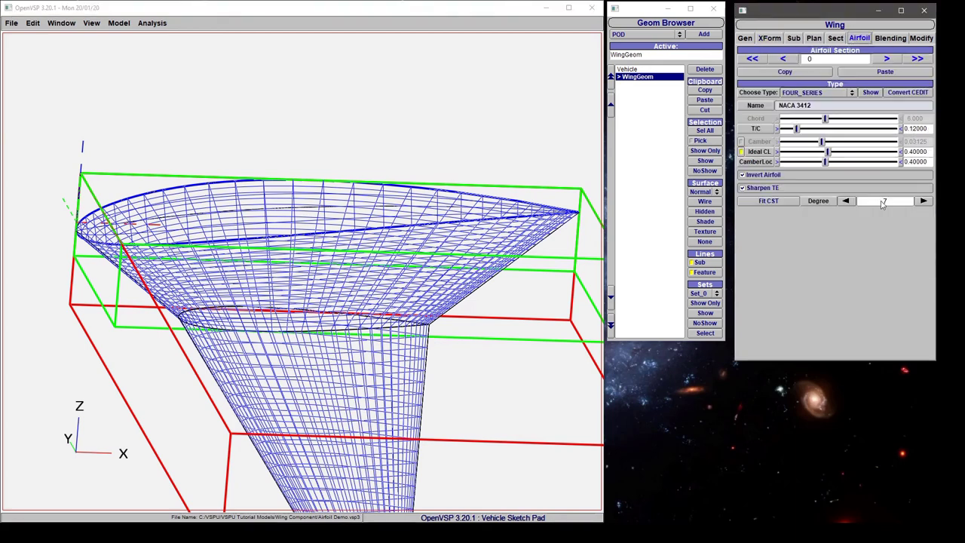
pyautogui.click(756, 176)
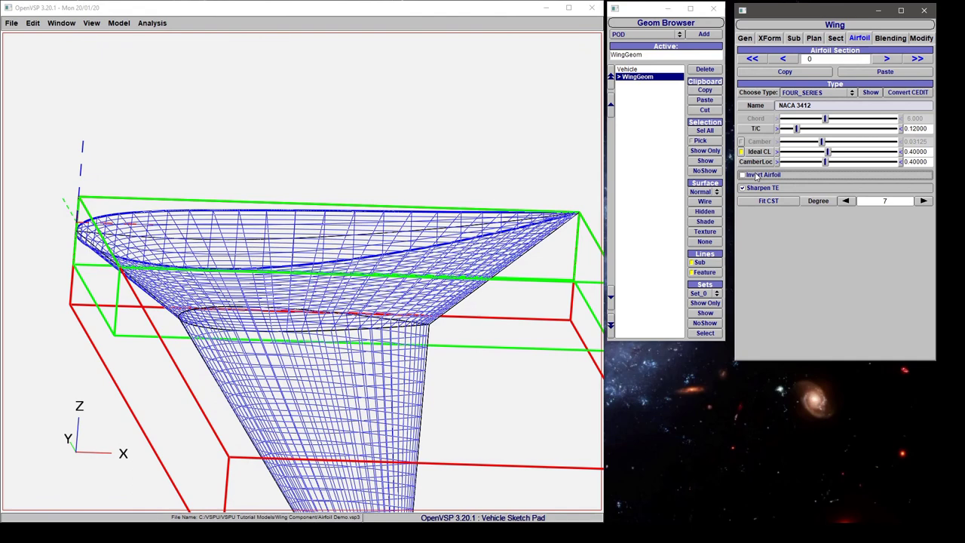